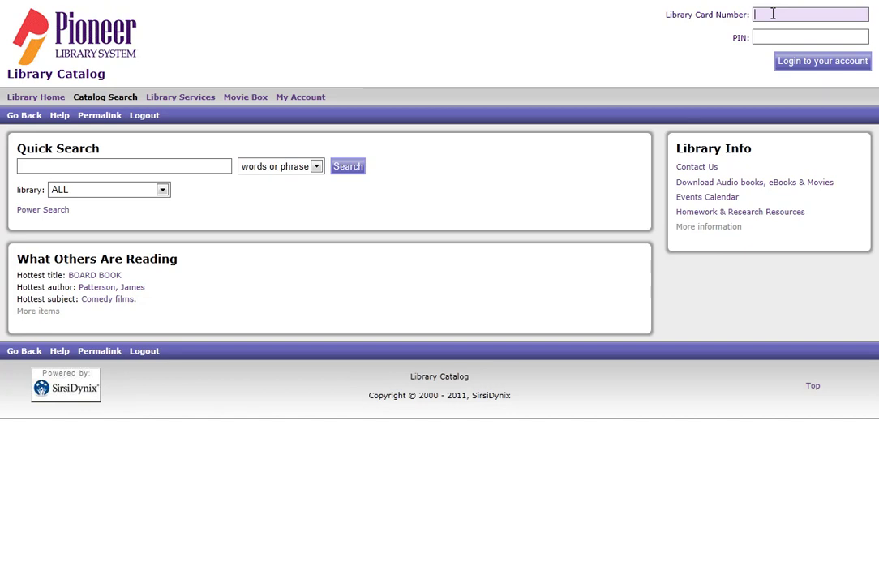
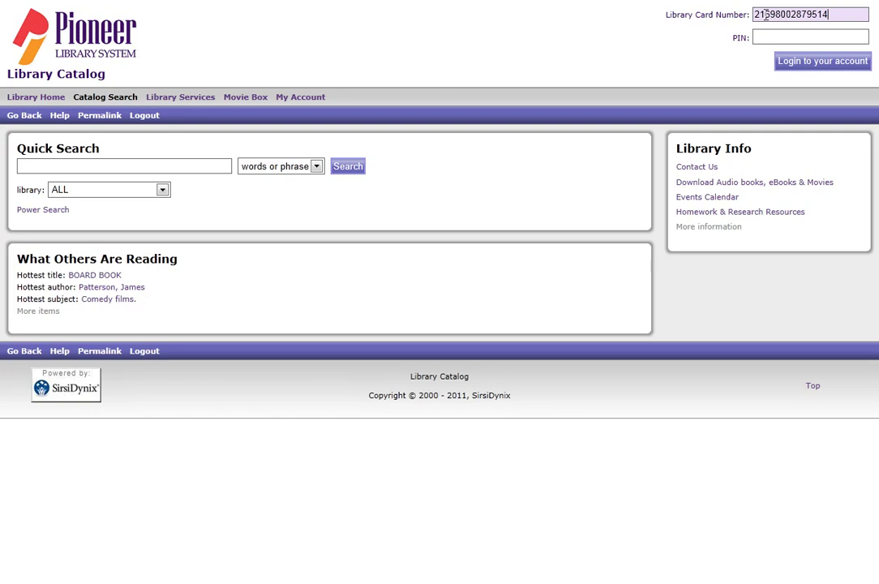
Sign in to the library account by entering the card number and PIN
click(765, 35)
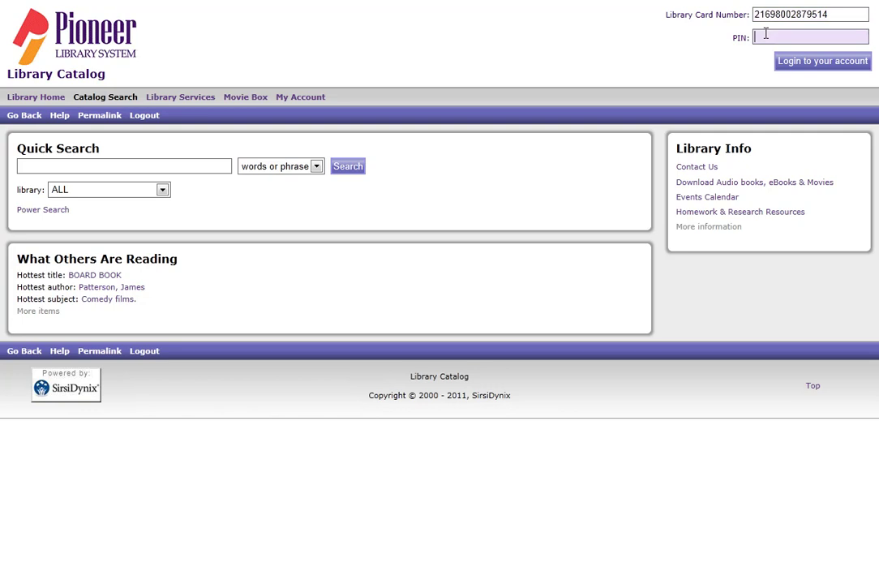
text(****)
click(826, 70)
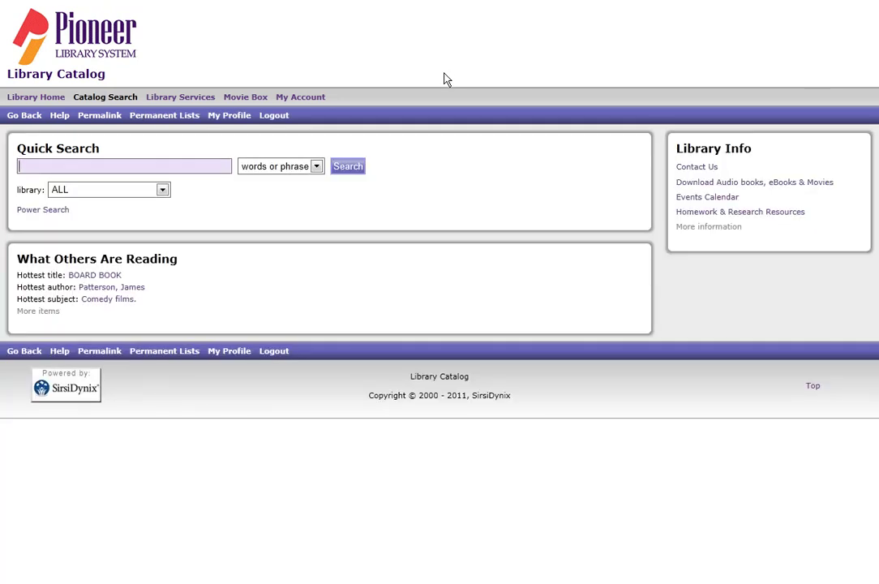
On the Permanent Lists page, add a new list named 'Crochet Titles'
click(186, 119)
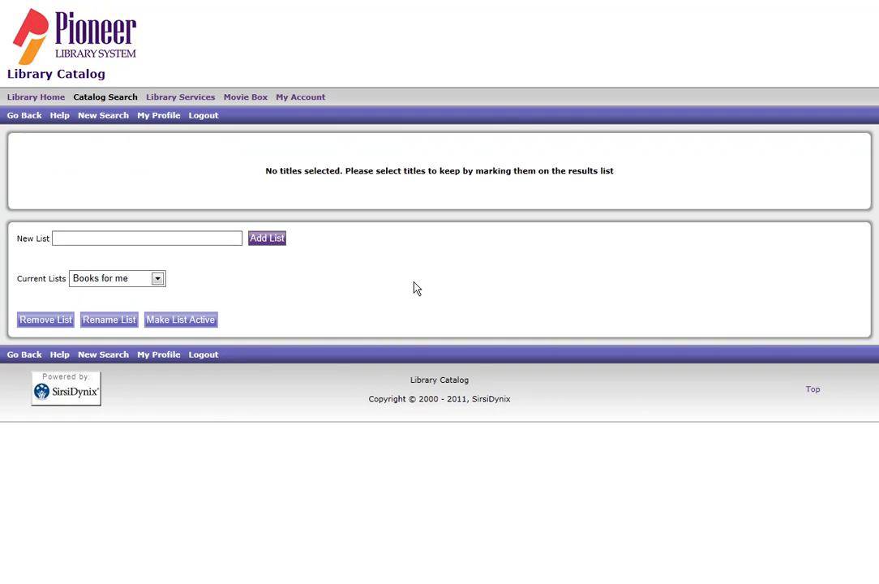
click(135, 282)
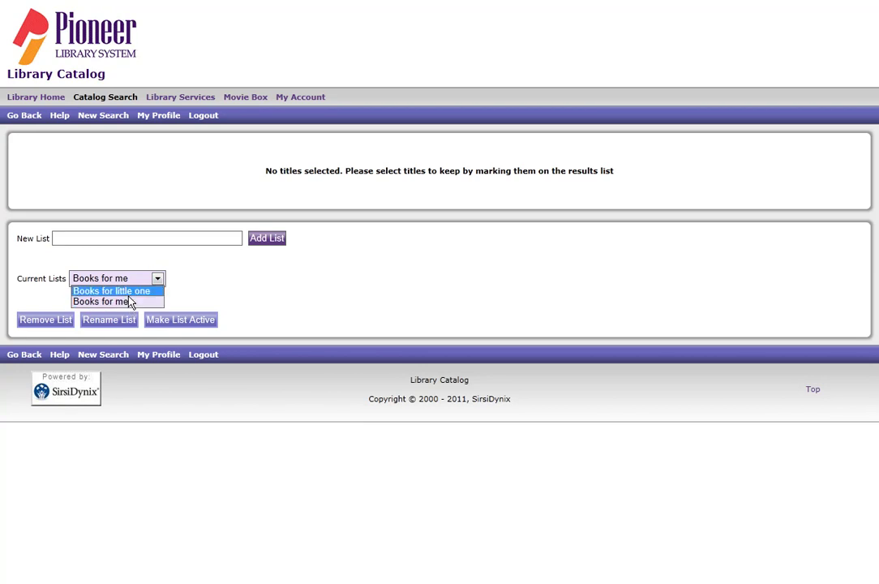
click(95, 241)
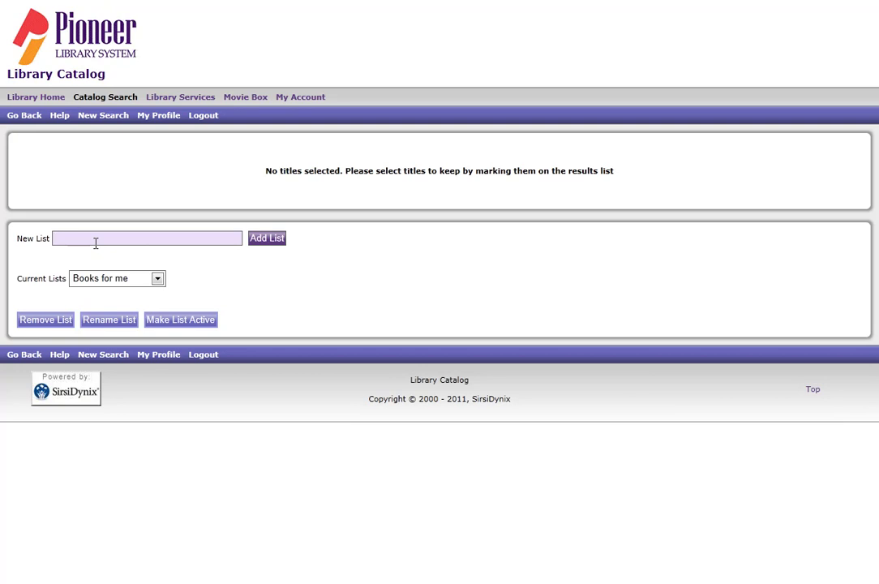
text(Crochet Titles)
click(266, 242)
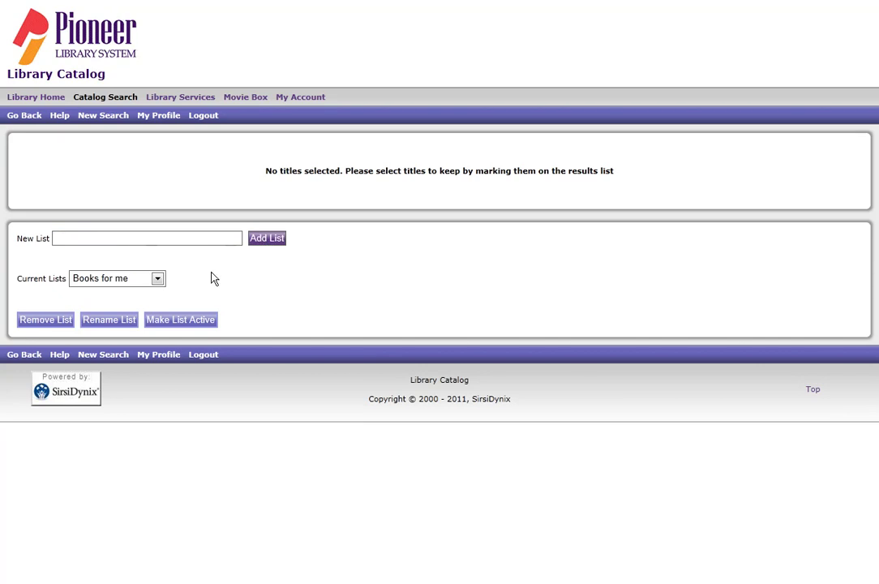
Select Crochet Titles under Current Lists and make it the active list
click(158, 280)
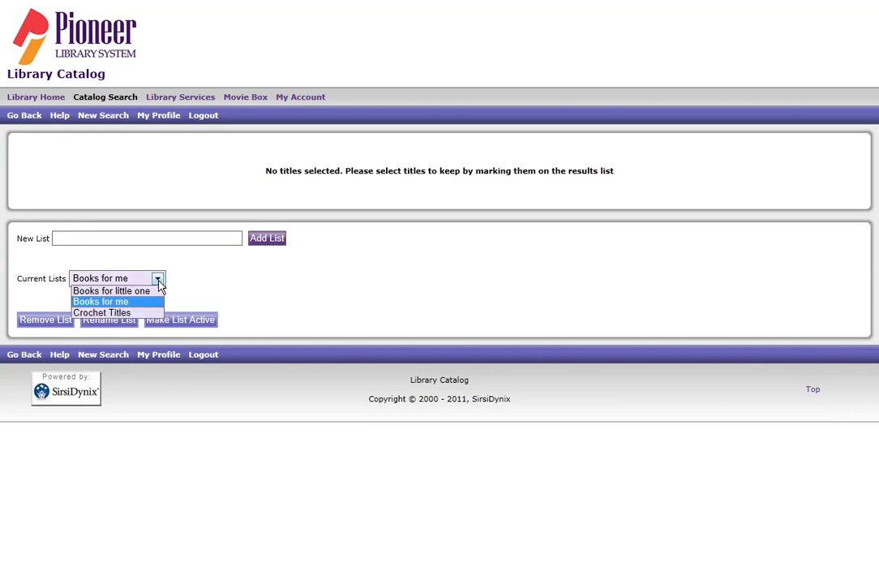
click(121, 313)
click(188, 322)
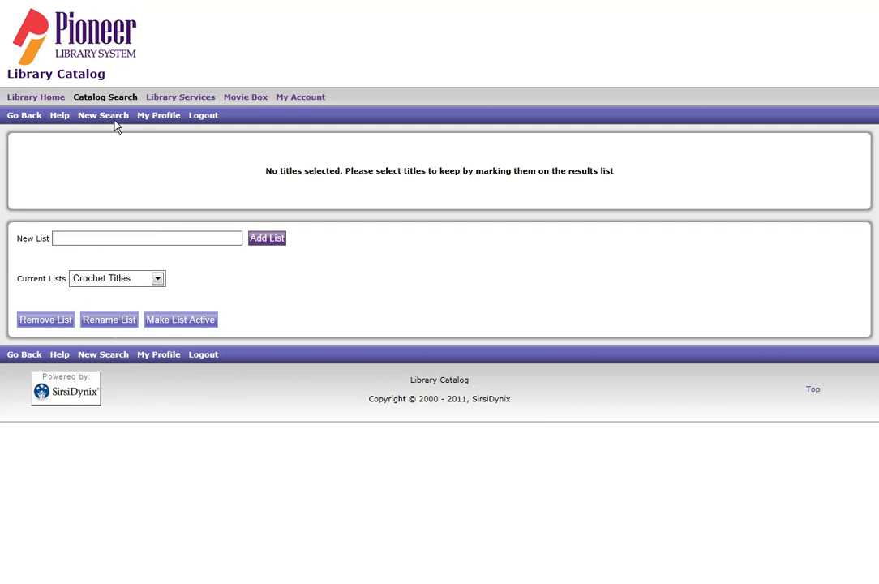
Run a new Quick Search for 'crochet', bringing up 68 matching titles
click(104, 355)
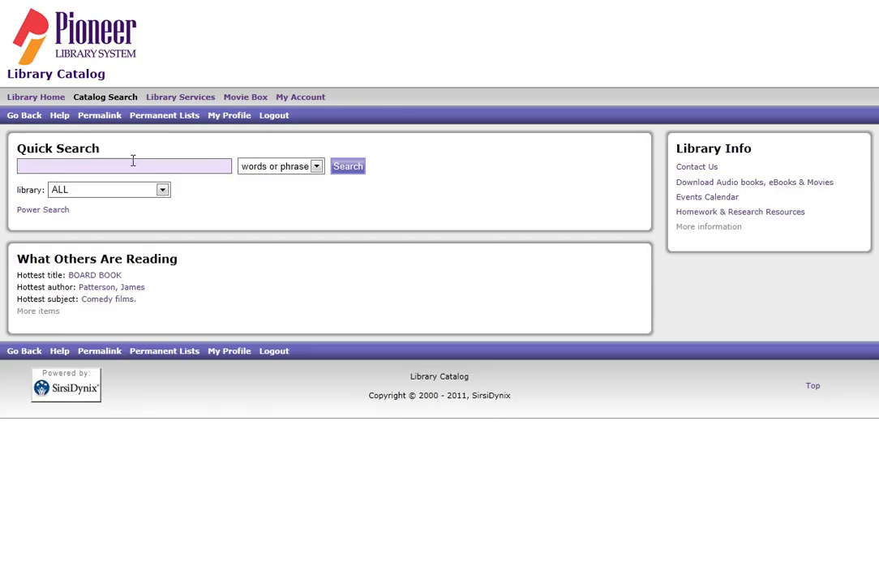
text(crochet)
click(350, 168)
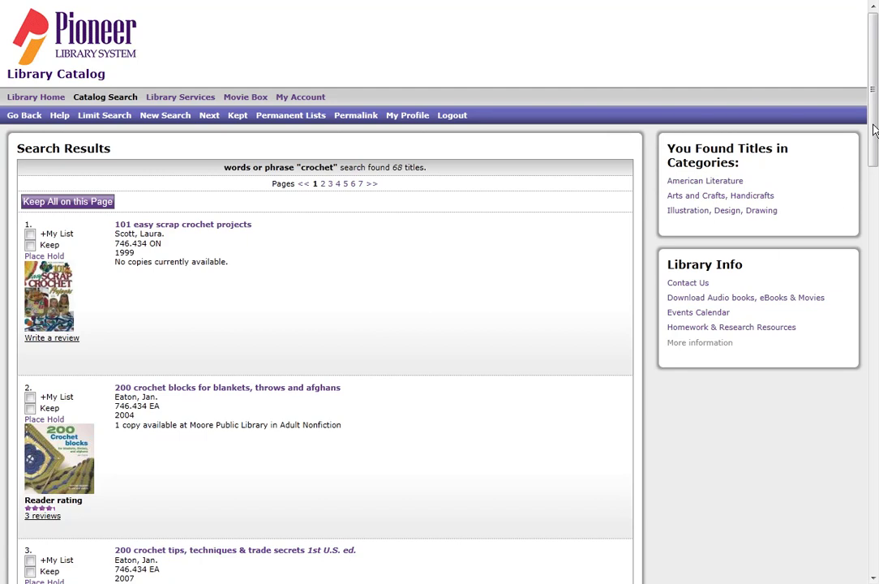
Set the sort order to 'New to Old' under Search Again and rerun the crochet search
scroll(836, 211, down, 10)
scroll(367, 433, down, 6)
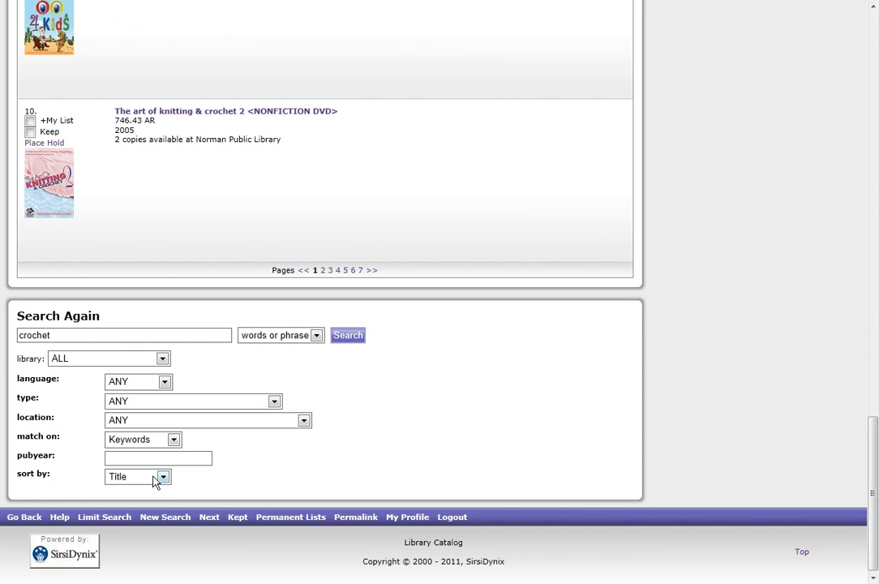
click(166, 479)
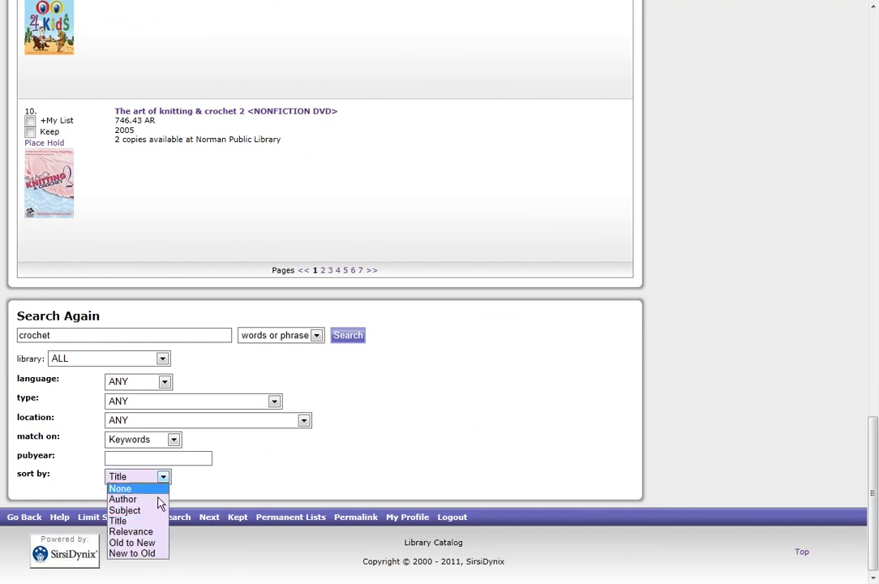
click(150, 559)
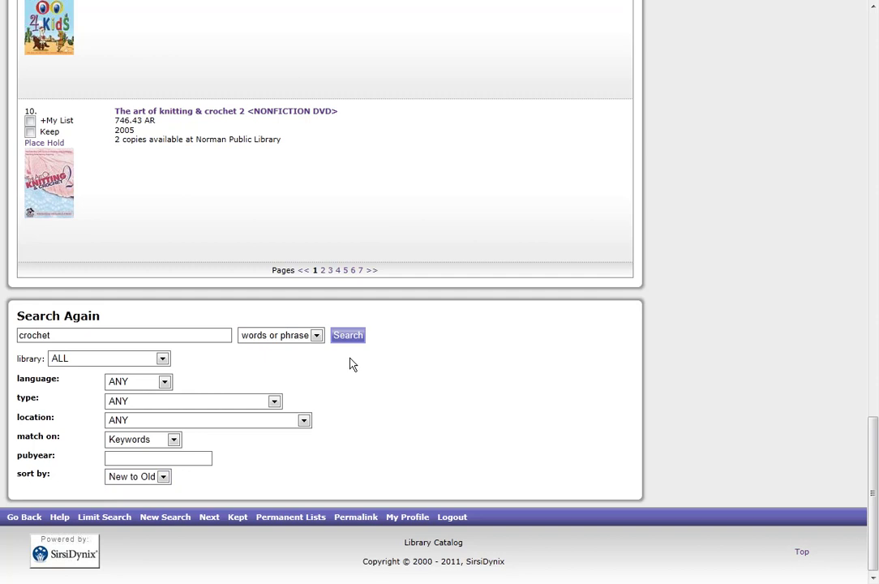
click(347, 336)
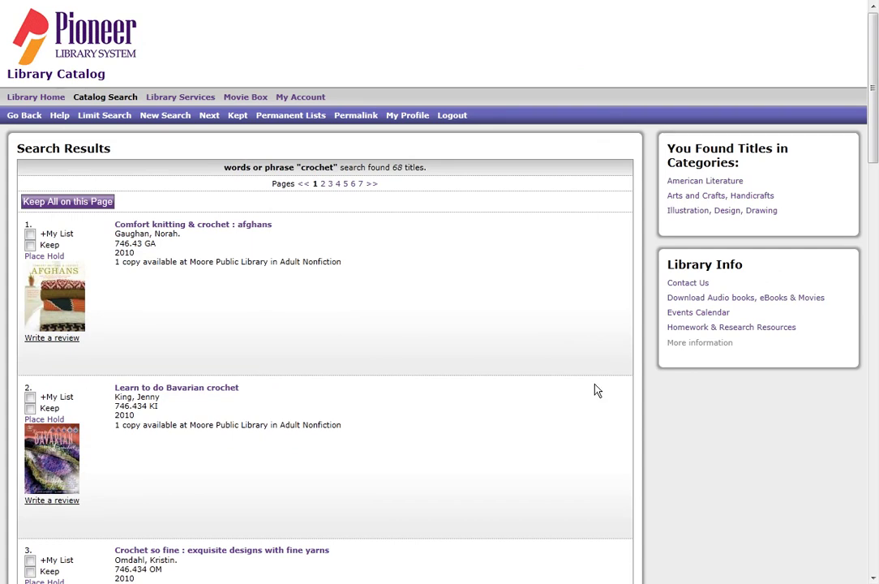
Tick My List on the top five results, from Comfort knitting & crochet: afghans to Ultimate crochet bible
click(31, 234)
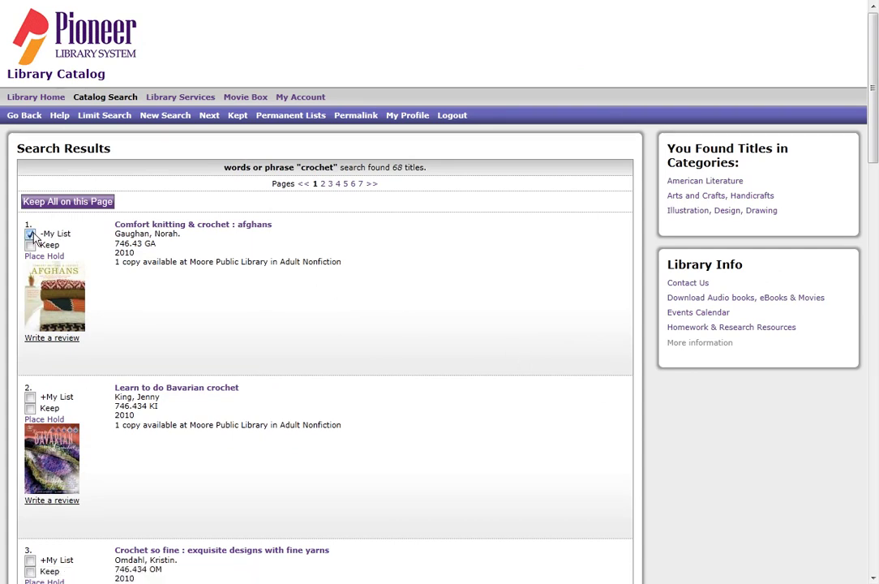
click(30, 398)
click(30, 561)
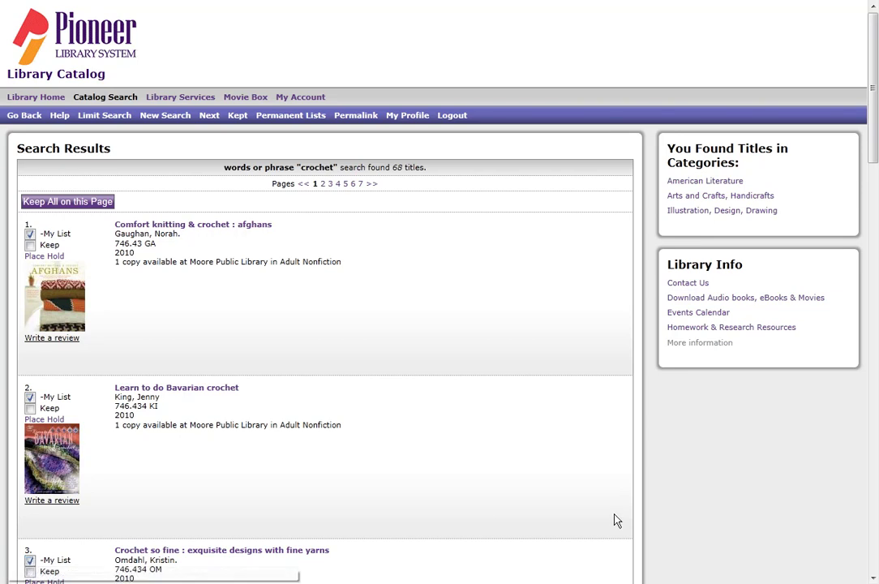
drag(872, 137, 866, 275)
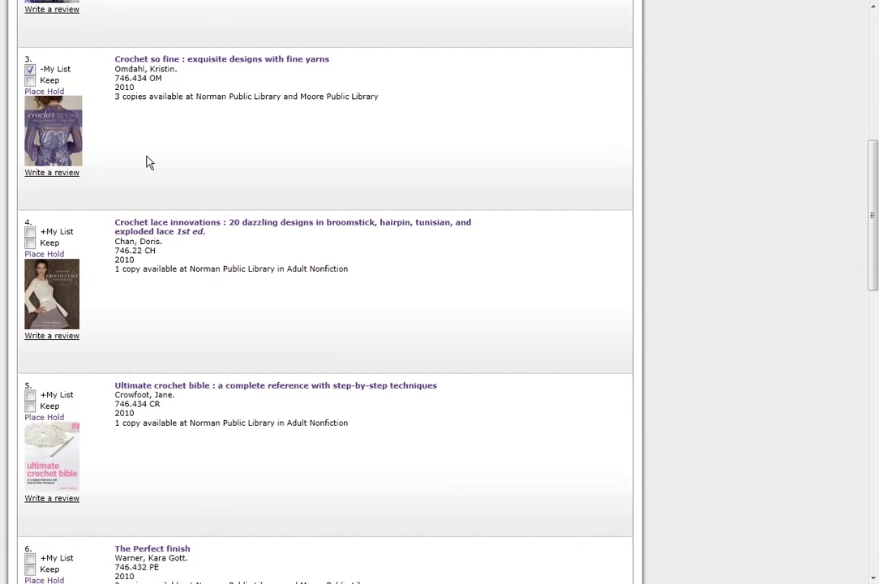
click(30, 232)
click(30, 396)
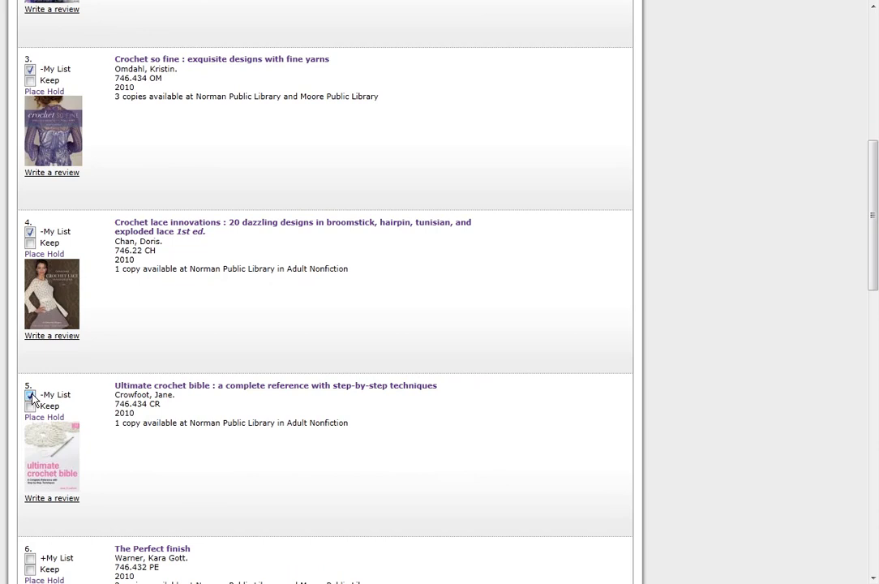
drag(873, 249, 873, 114)
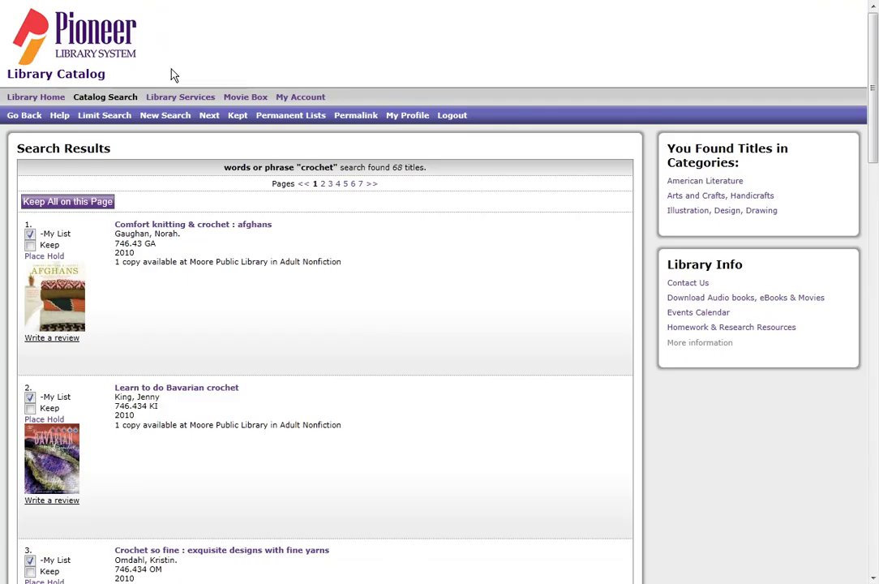
click(270, 117)
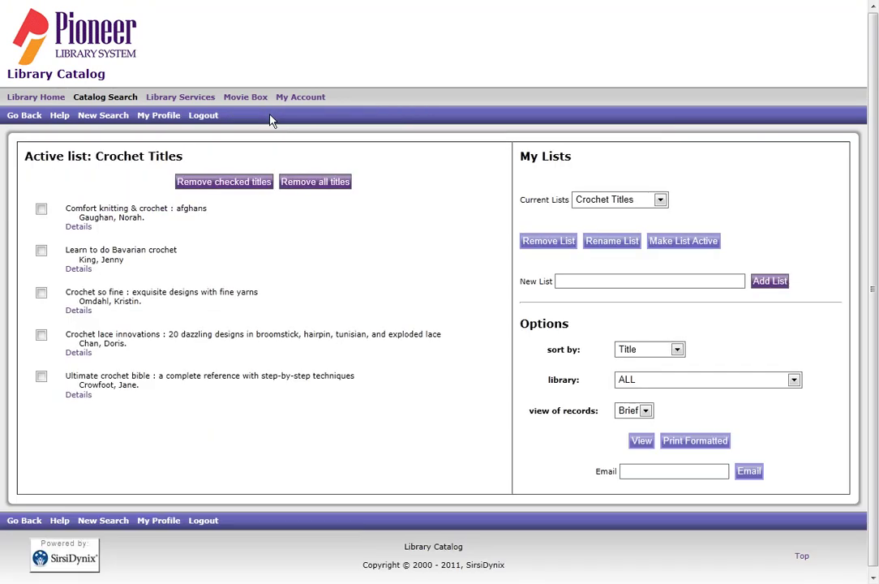
click(40, 209)
click(41, 253)
click(41, 251)
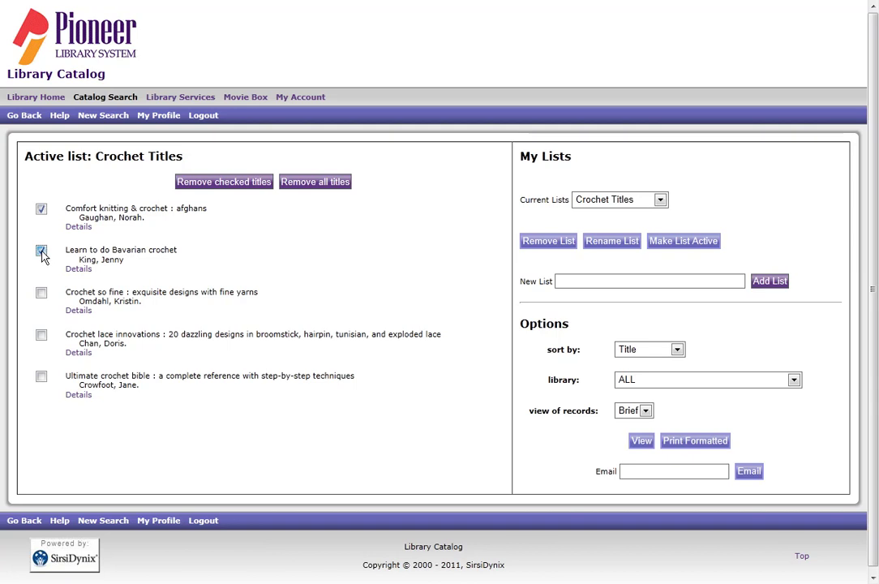
click(41, 209)
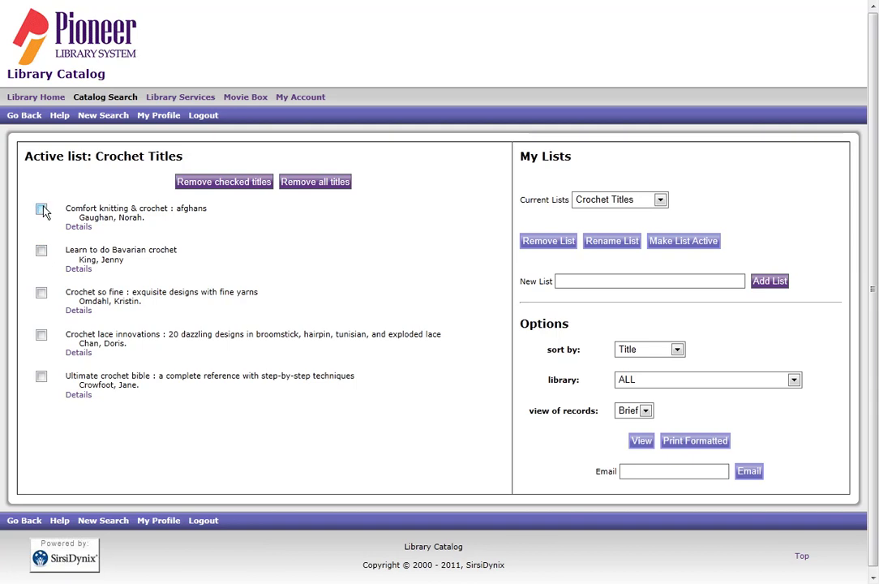
click(79, 228)
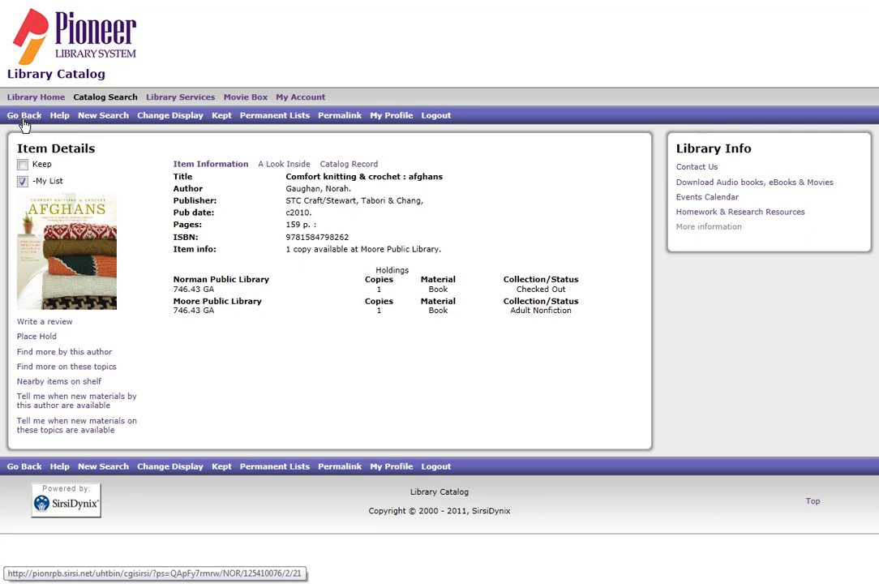
click(24, 118)
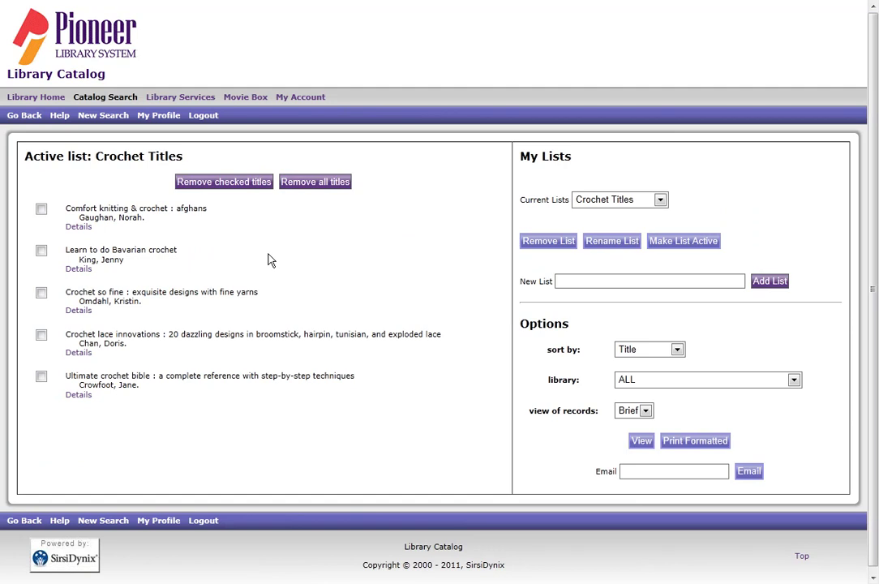
click(648, 352)
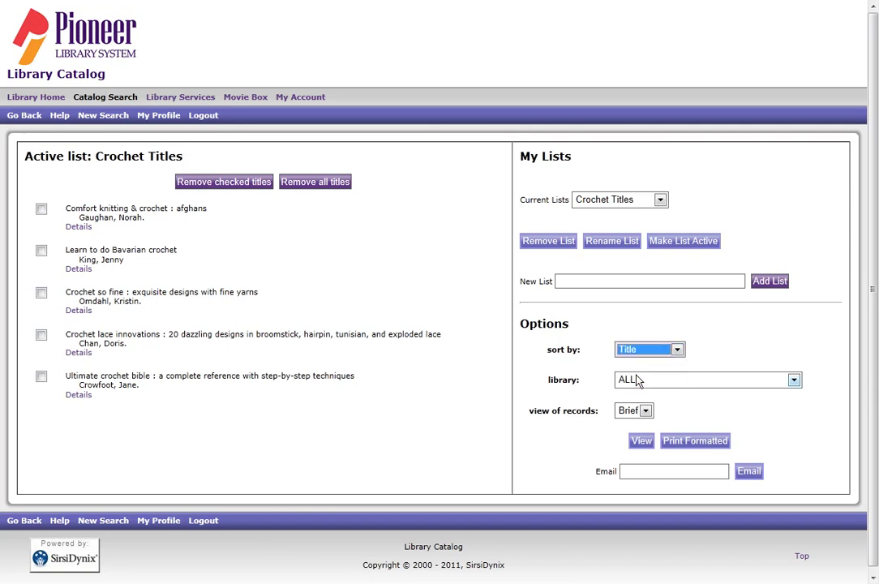
click(645, 411)
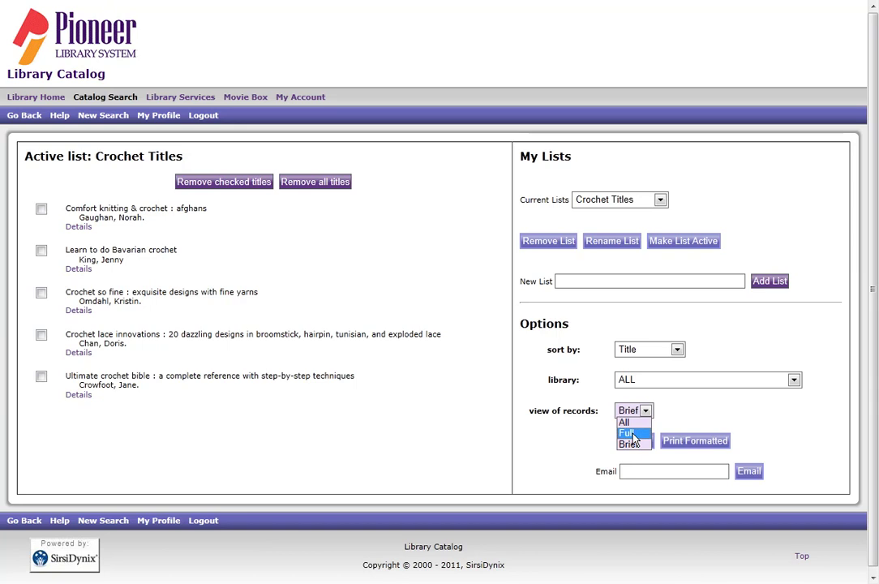
click(631, 433)
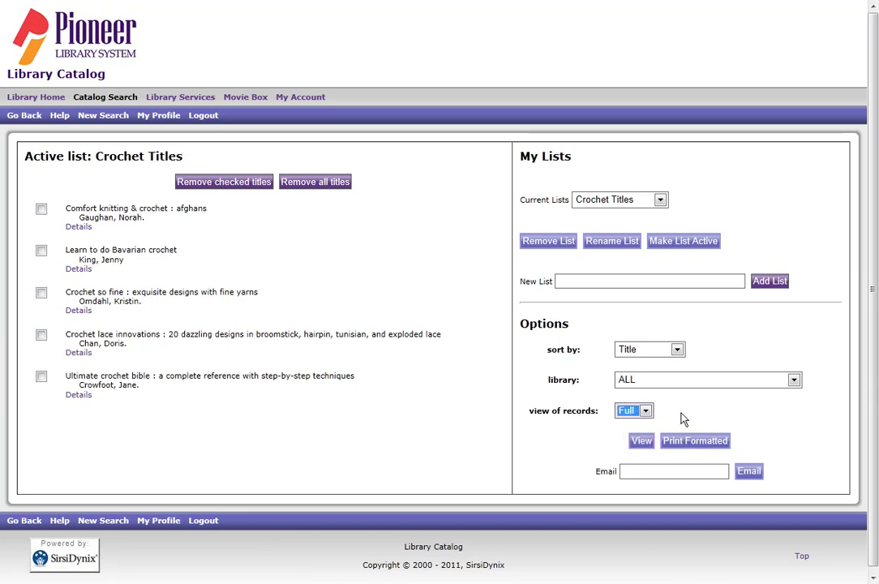
click(645, 411)
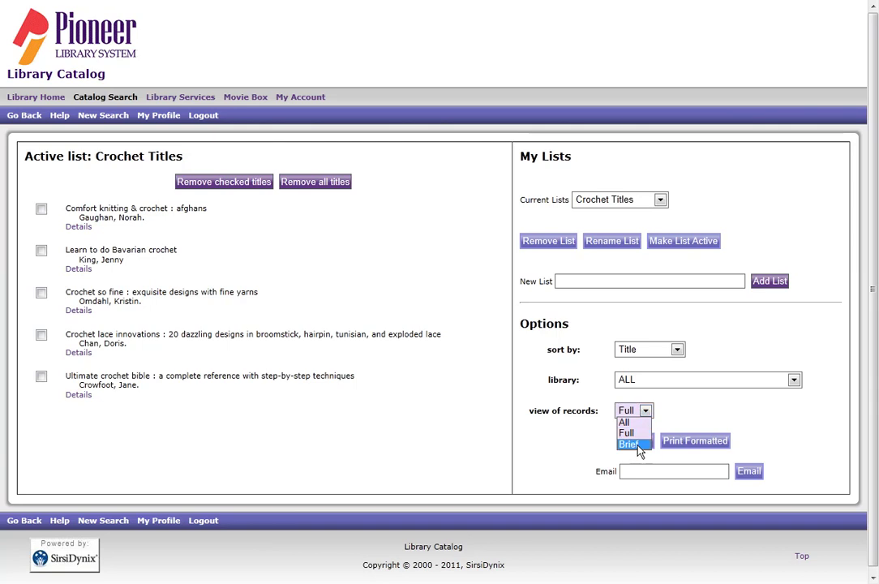
click(638, 445)
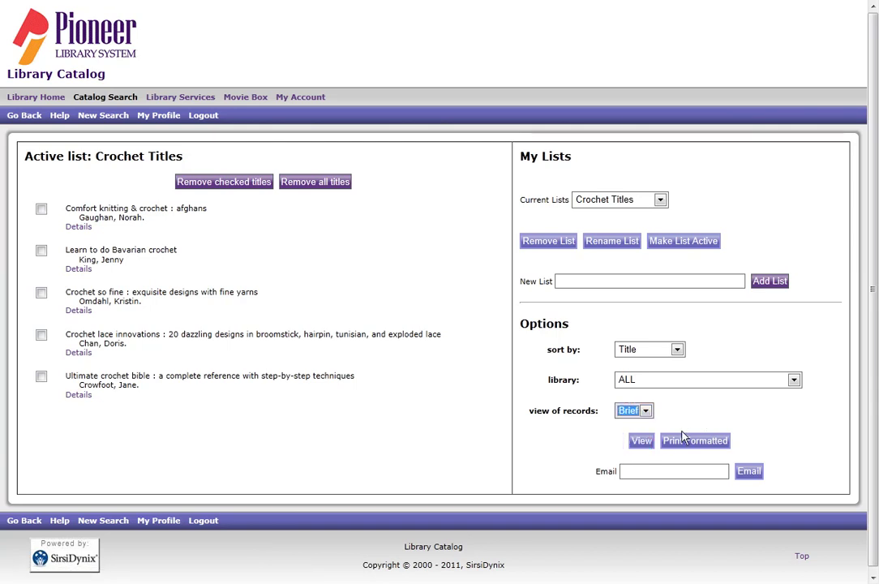
click(658, 475)
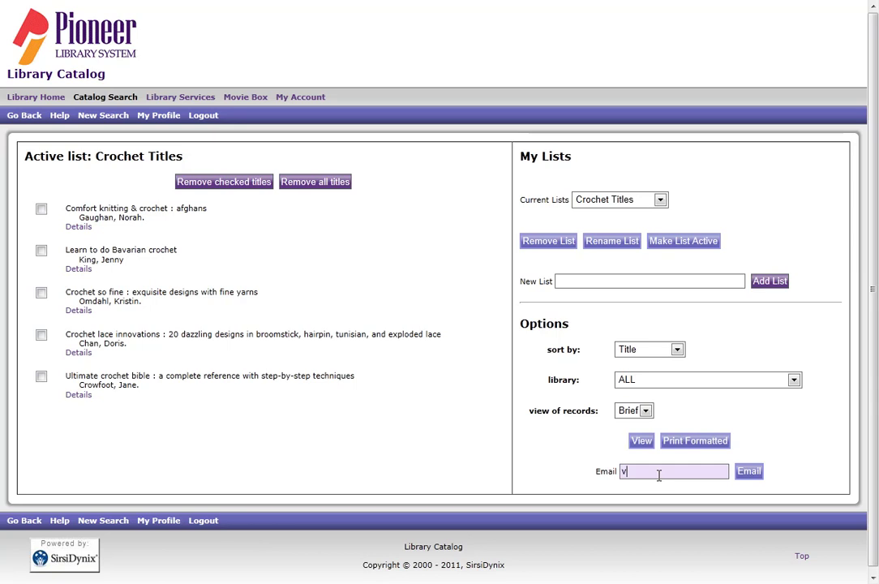
Email the Crochet Titles list to the user's e-mail address
click(753, 477)
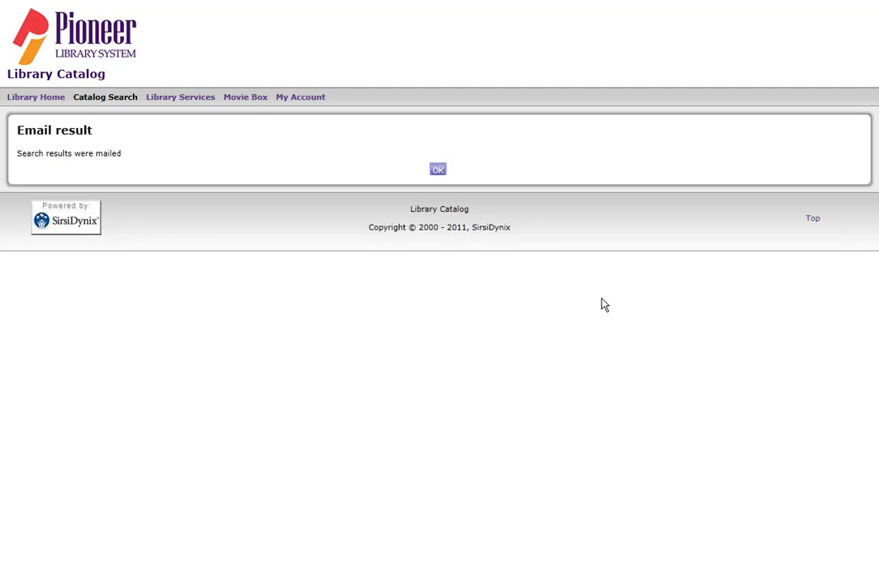
Dismiss the mailing confirmation and return to the Crochet Titles permanent list
click(438, 171)
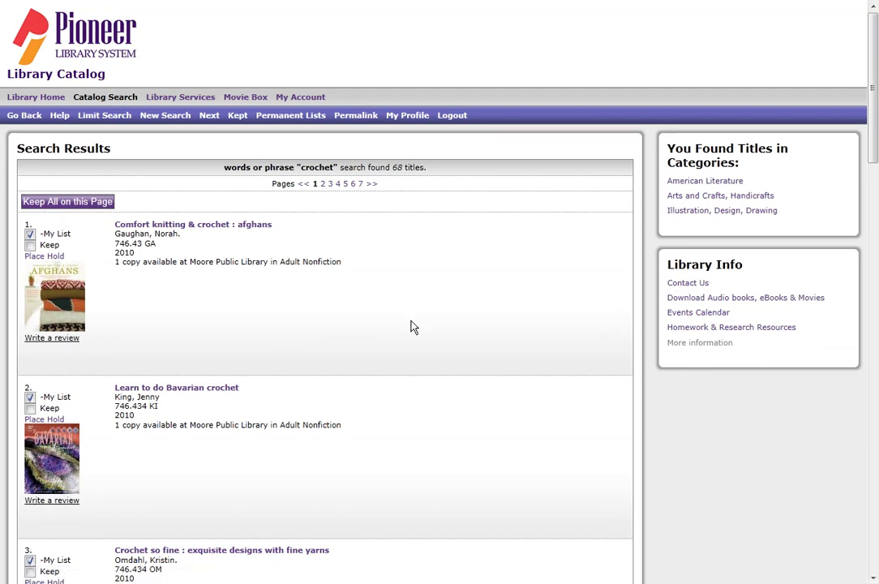
click(288, 118)
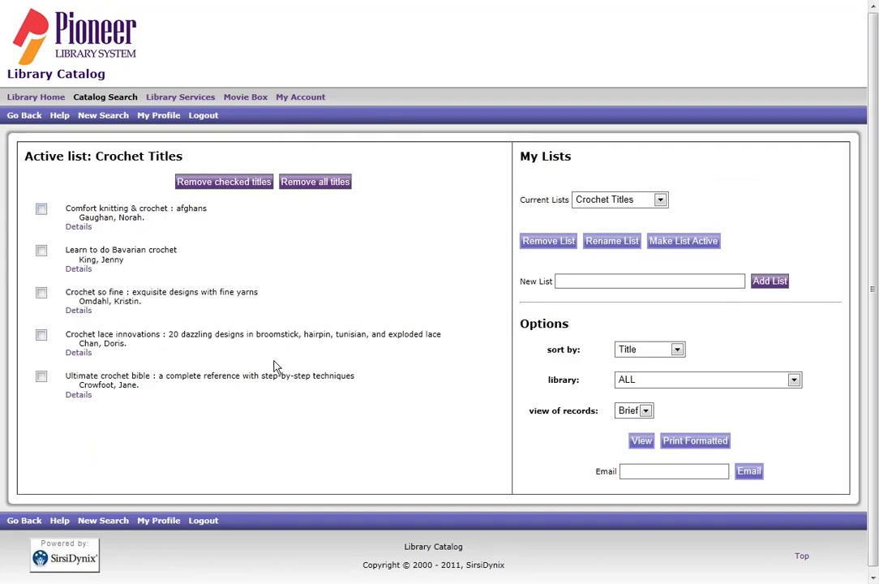
Start a fresh Quick Search with the e-mail address entered as the search text
click(107, 520)
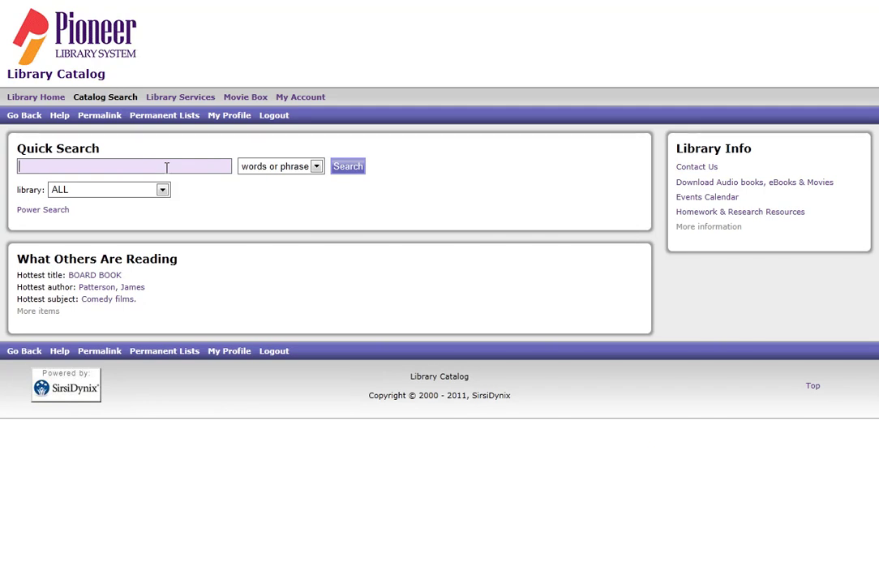
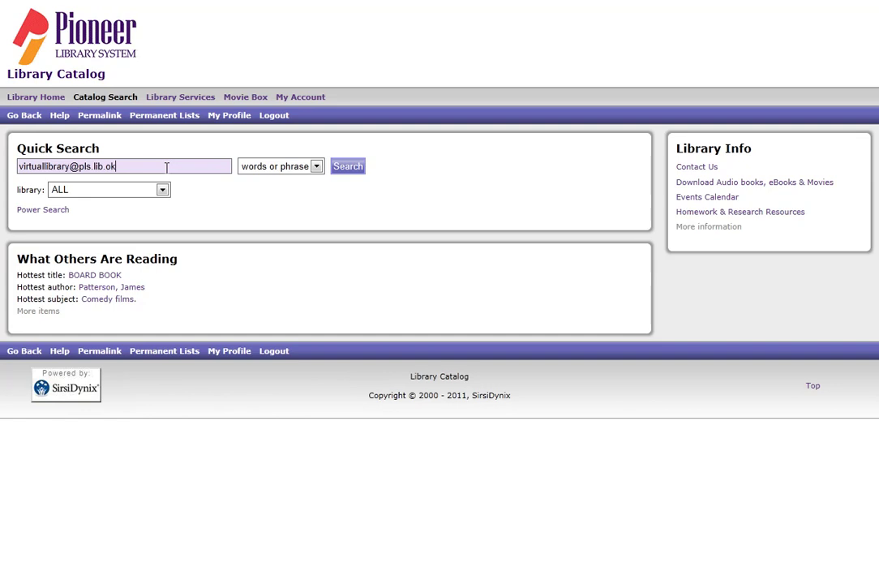